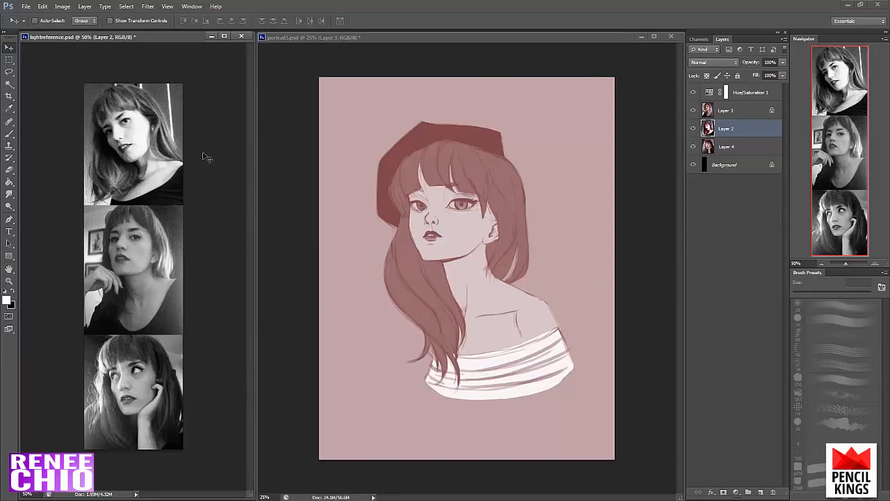
# Step: Hide the reference's Hue/Saturation adjustment to view the photos in colour, and return to the portrait
pyautogui.click(693, 93)
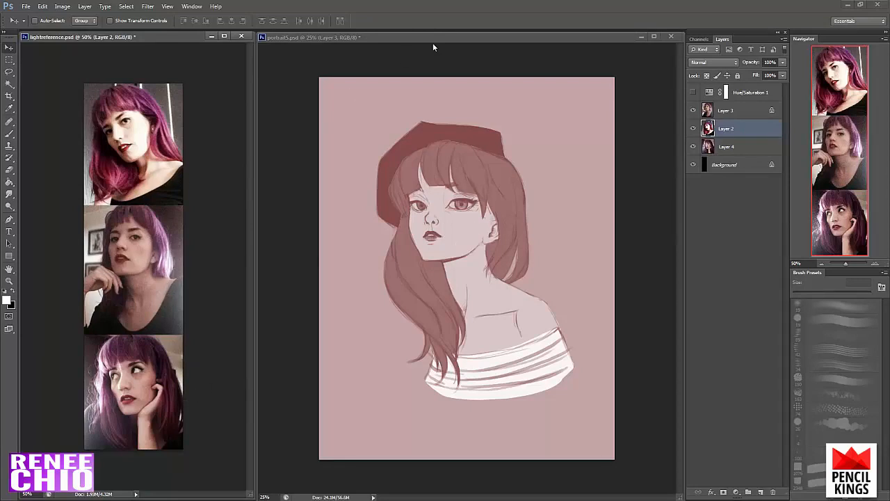
pyautogui.click(458, 45)
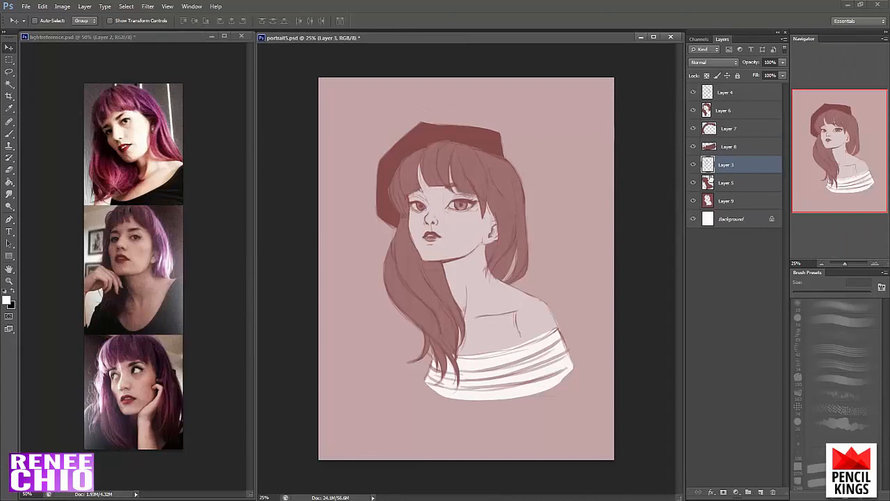
# Step: Load the skin layer's selection and add a new layer with a mask made from that selection
pyautogui.keyDown('ctrl'); pyautogui.click(707, 183); pyautogui.keyUp('ctrl')
pyautogui.click(709, 188)
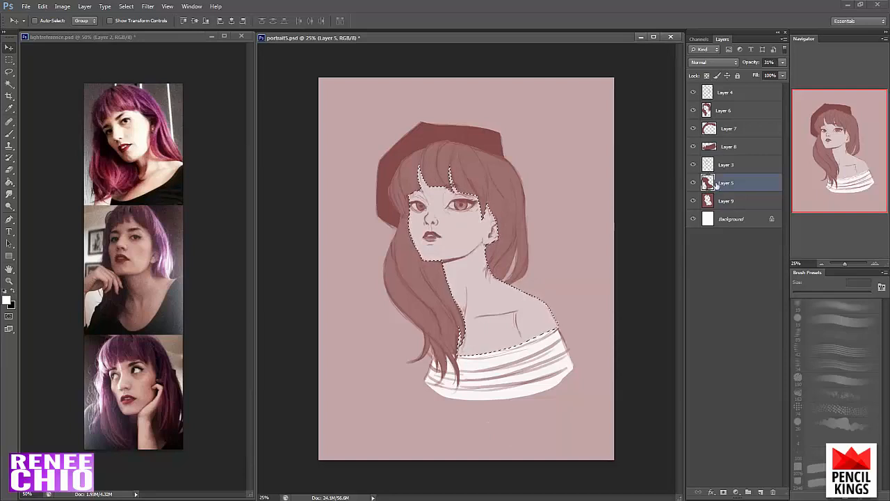
pyautogui.click(761, 491)
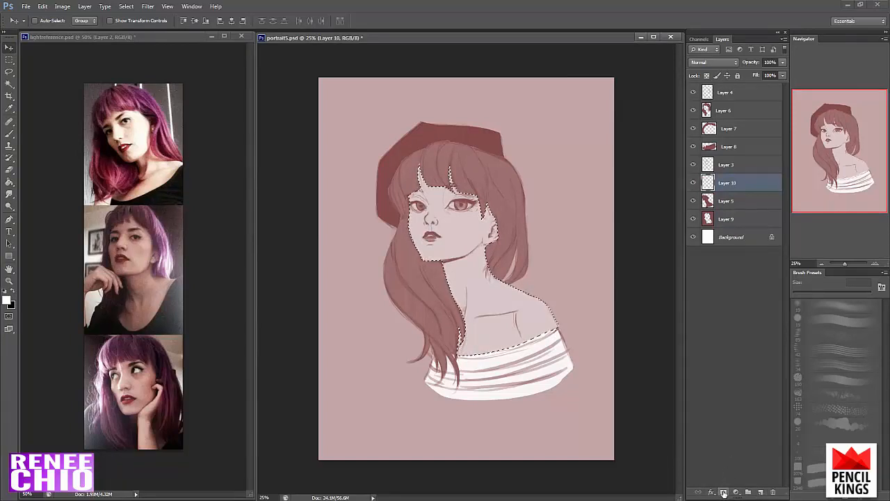
pyautogui.click(723, 492)
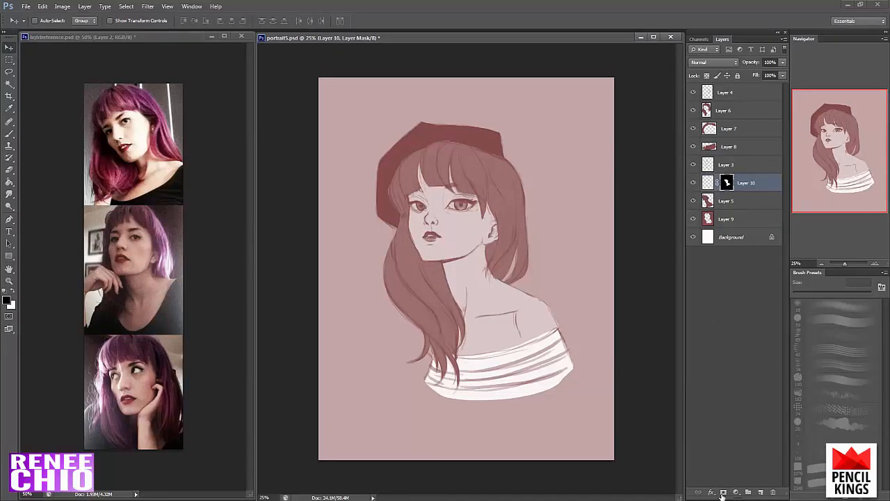
# Step: Turn the reference's Hue/Saturation adjustment back on to view it in grayscale, and return to the portrait
pyautogui.click(167, 37)
pyautogui.click(693, 91)
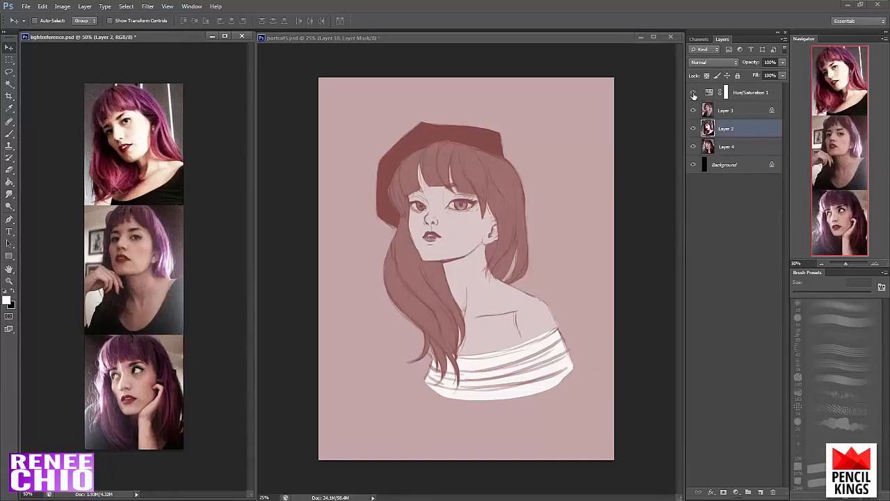
pyautogui.click(510, 41)
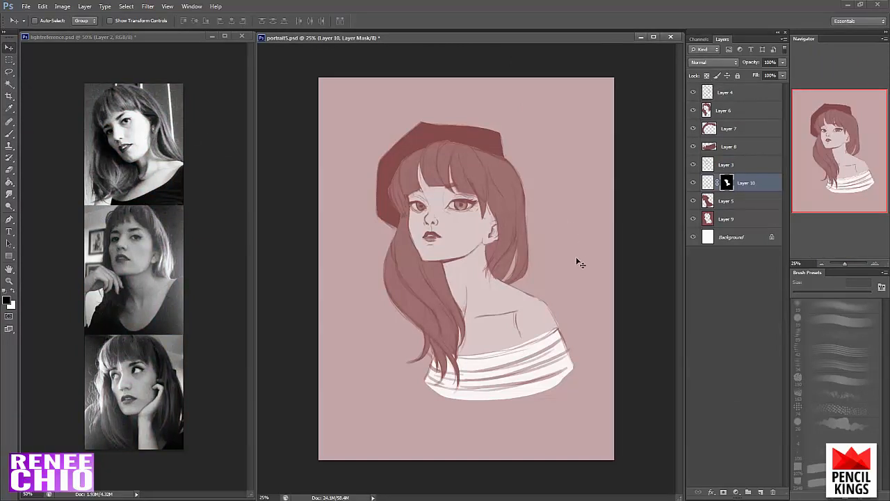
# Step: Select the Brush tool with swapped colours and a round brush preset at 73 px
pyautogui.press('b')
pyautogui.press('x')
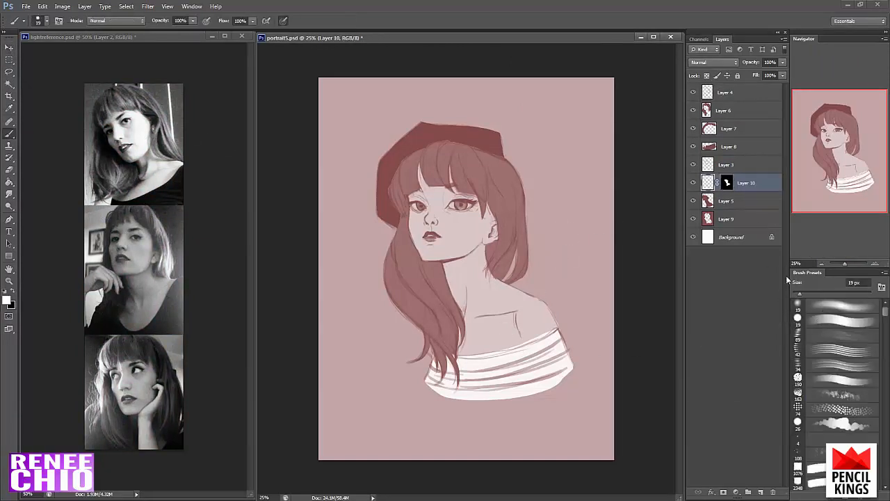
pyautogui.click(822, 320)
pyautogui.click(822, 295)
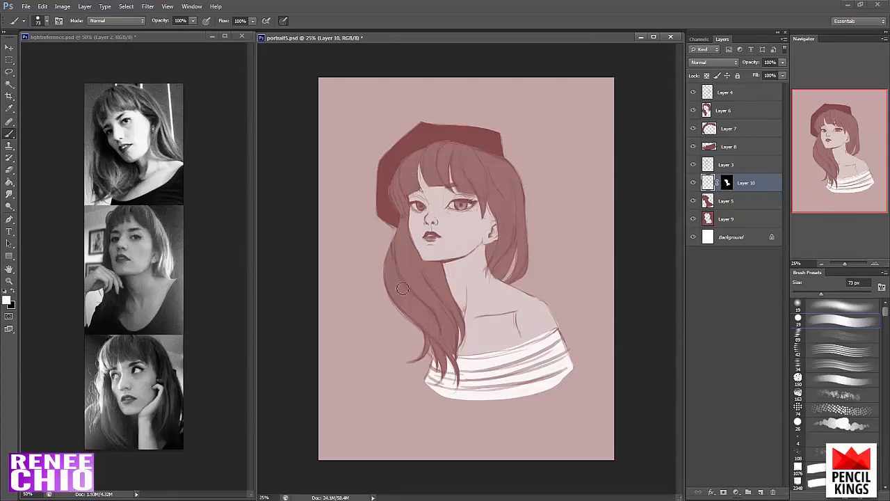
pyautogui.click(283, 22)
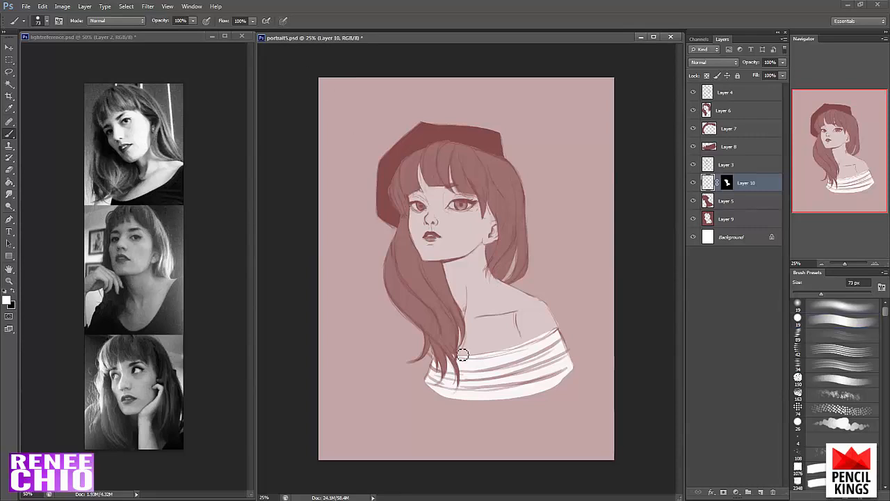
# Step: Sample the dark hair colour and test shadow strokes across the face, undoing each stroke
pyautogui.moveTo(431, 256); pyautogui.dragTo(449, 234)
pyautogui.hotkey('ctrl', 'z')
pyautogui.keyDown('alt'); pyautogui.click(417, 133); pyautogui.keyUp('alt')
pyautogui.moveTo(429, 257); pyautogui.dragTo(479, 202)
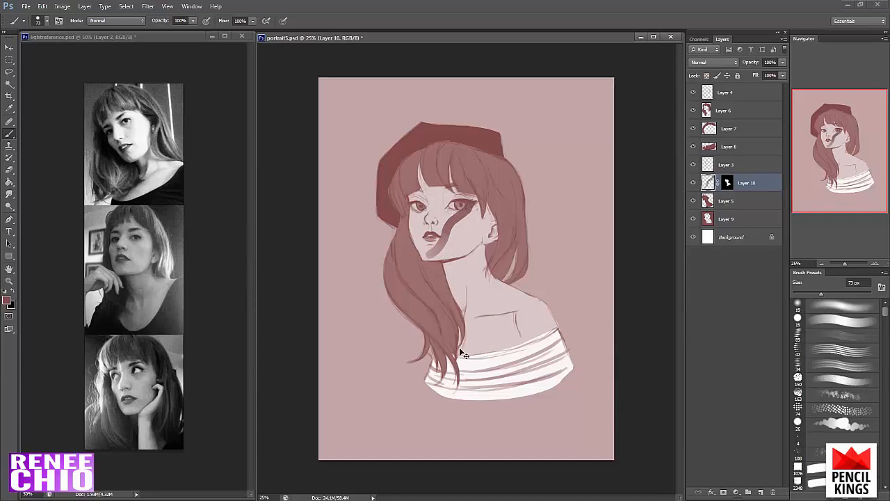
pyautogui.hotkey('ctrl', 'z')
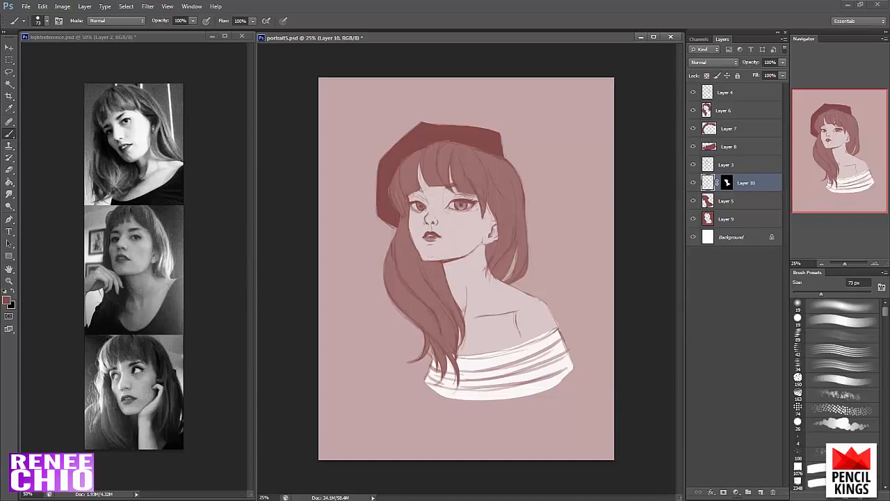
# Step: Switch to a soft 130 px brush and test cheek shadow strokes, undoing them
pyautogui.click(829, 305)
pyautogui.moveTo(829, 295); pyautogui.dragTo(827, 294)
pyautogui.click(838, 293)
pyautogui.moveTo(448, 220)
pyautogui.mouseDown()
pyautogui.moveTo(424, 260)
pyautogui.moveTo(445, 214)
pyautogui.mouseUp()
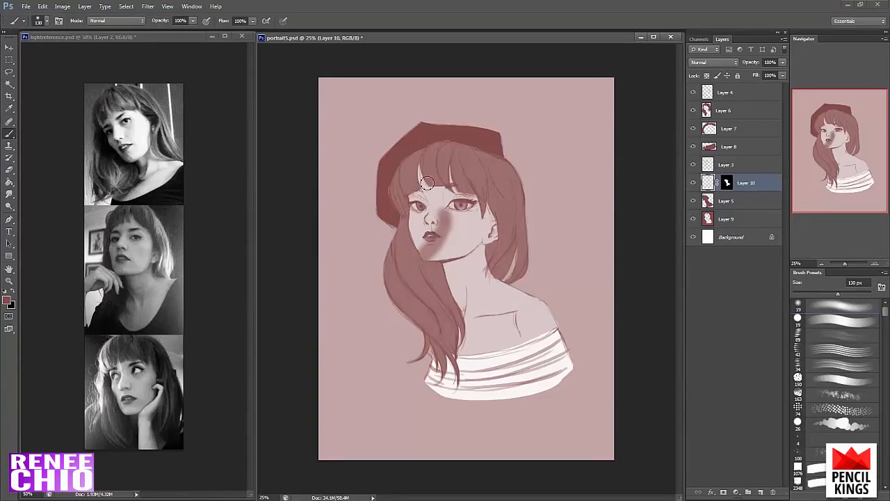
pyautogui.hotkey('ctrl', 'z')
pyautogui.moveTo(447, 246)
pyautogui.mouseDown()
pyautogui.moveTo(460, 226)
pyautogui.moveTo(439, 190)
pyautogui.mouseUp()
pyautogui.hotkey('ctrl', 'z')
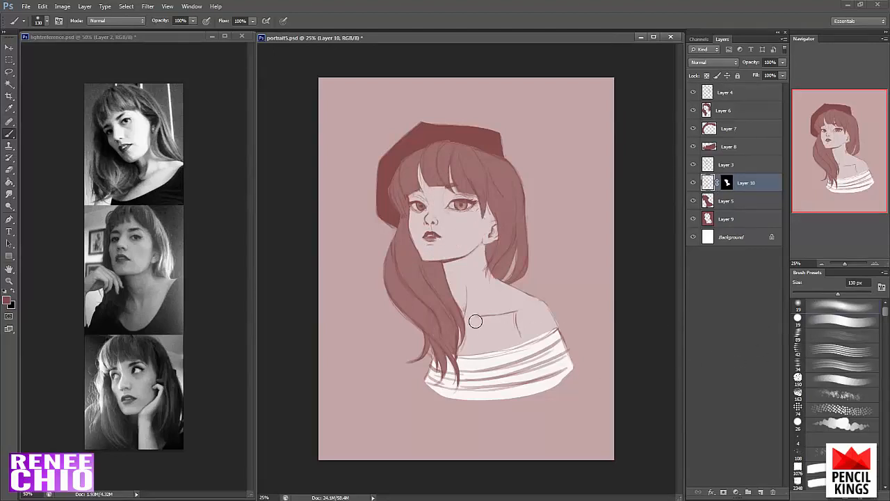
# Step: Paint a dark shadow beside the mouth and along the jaw on the masked layer with a 44 px brush
pyautogui.click(817, 322)
pyautogui.click(821, 306)
pyautogui.press('z')
pyautogui.click(434, 227)
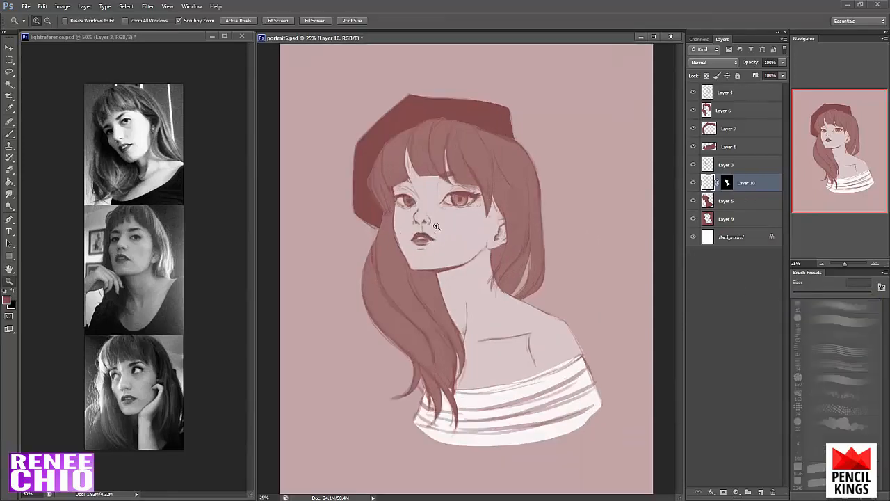
pyautogui.click(436, 226)
pyautogui.moveTo(473, 228); pyautogui.dragTo(483, 245)
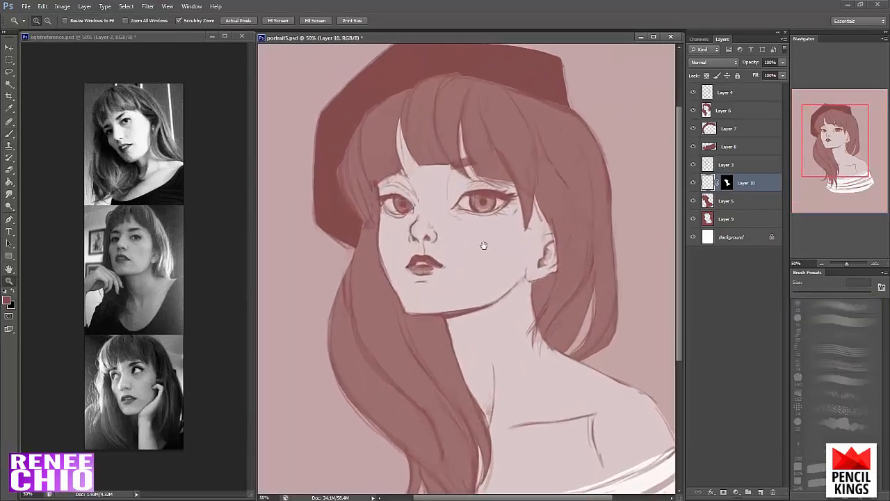
pyautogui.moveTo(562, 258); pyautogui.dragTo(536, 238)
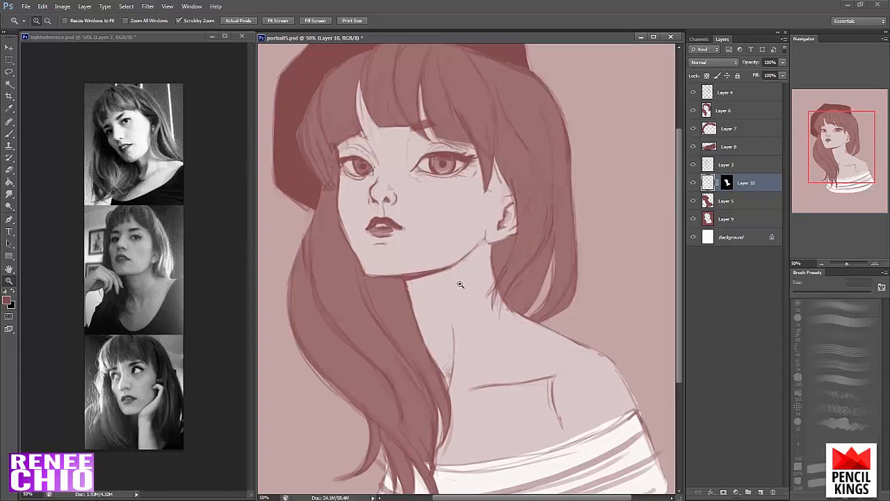
pyautogui.press('b')
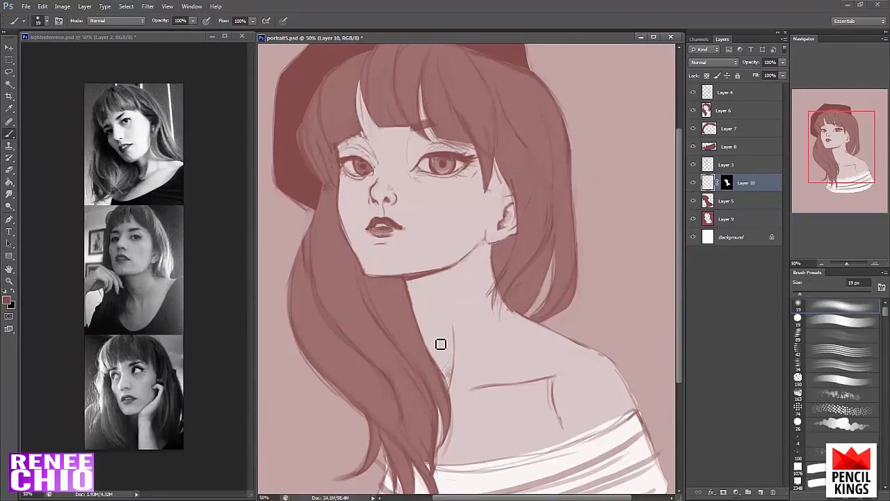
pyautogui.click(823, 293)
pyautogui.click(826, 322)
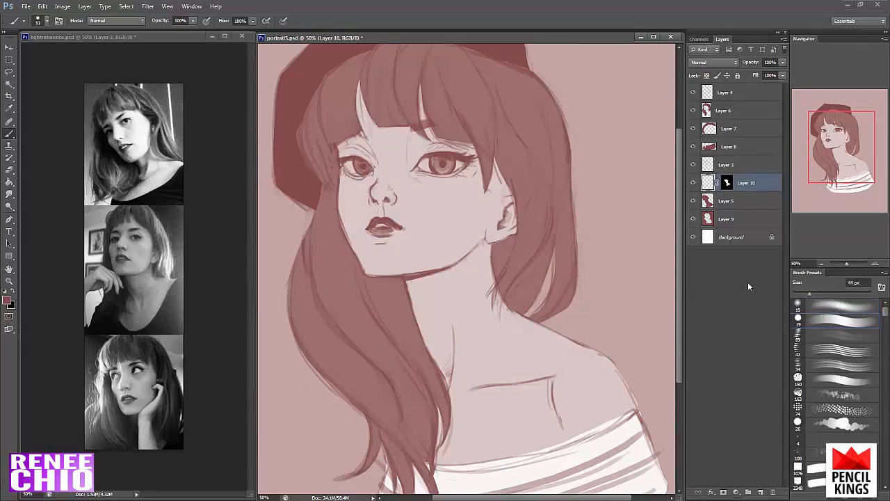
pyautogui.moveTo(385, 240); pyautogui.dragTo(379, 238)
pyautogui.hotkey('ctrl', 'z')
pyautogui.moveTo(382, 240)
pyautogui.mouseDown()
pyautogui.moveTo(360, 247)
pyautogui.moveTo(368, 275)
pyautogui.moveTo(356, 254)
pyautogui.moveTo(368, 236)
pyautogui.mouseUp()
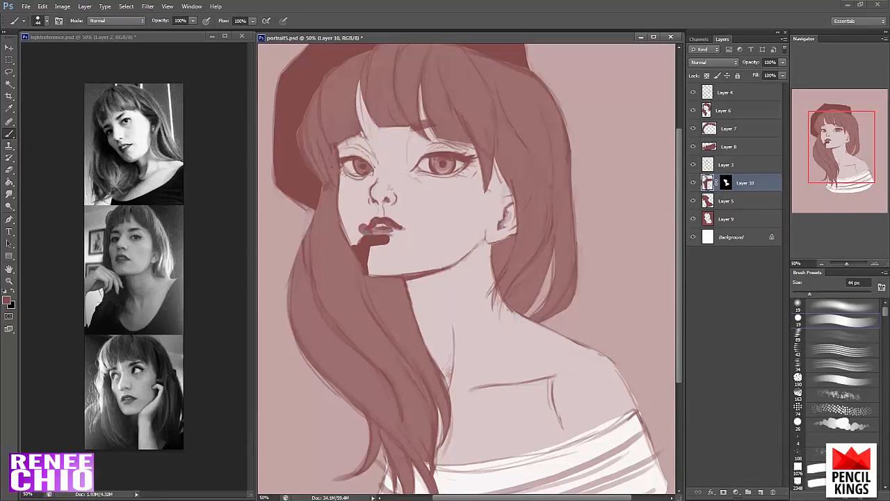
pyautogui.moveTo(370, 280); pyautogui.dragTo(371, 252)
# Step: Set the new layer's opacity to 43% and extend the shadow up the side of the face
pyautogui.moveTo(751, 66); pyautogui.dragTo(745, 64)
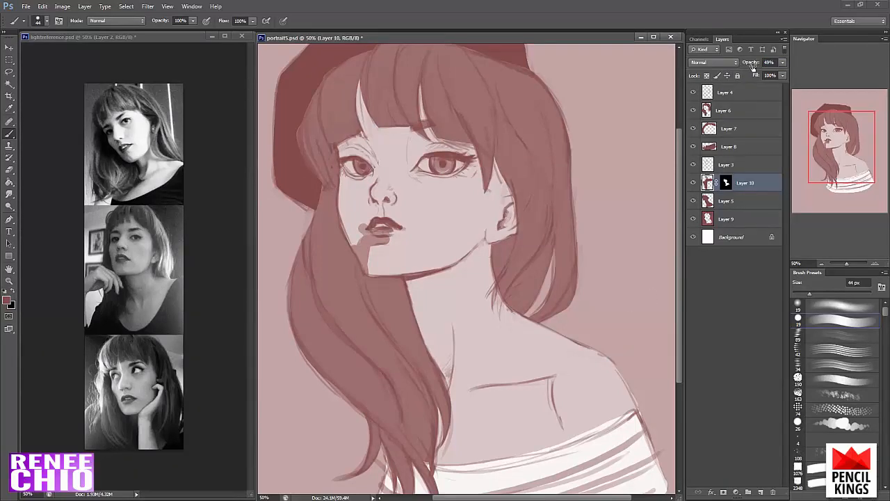
pyautogui.moveTo(755, 65); pyautogui.dragTo(751, 66)
pyautogui.moveTo(364, 205)
pyautogui.mouseDown()
pyautogui.moveTo(360, 240)
pyautogui.moveTo(336, 180)
pyautogui.moveTo(352, 164)
pyautogui.moveTo(343, 172)
pyautogui.moveTo(372, 174)
pyautogui.moveTo(366, 197)
pyautogui.moveTo(367, 189)
pyautogui.mouseUp()
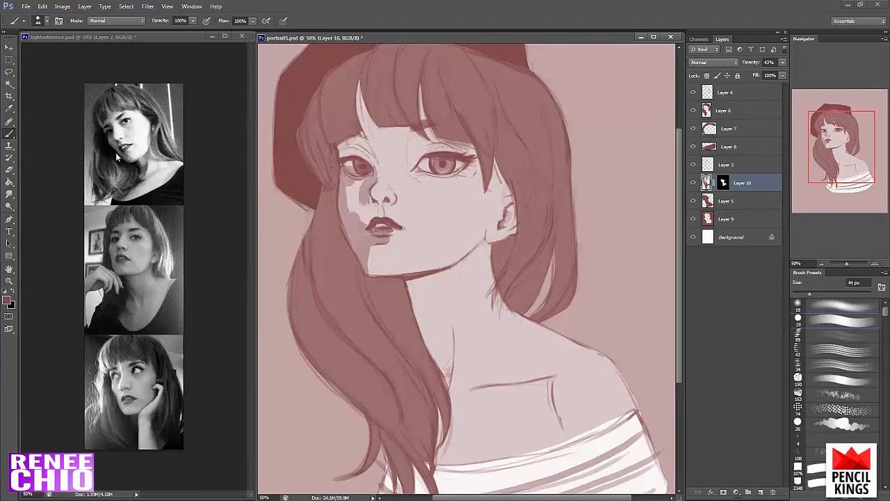
pyautogui.moveTo(355, 169)
pyautogui.mouseDown()
pyautogui.moveTo(365, 156)
pyautogui.moveTo(374, 178)
pyautogui.moveTo(351, 139)
pyautogui.moveTo(347, 153)
pyautogui.moveTo(364, 179)
pyautogui.moveTo(353, 201)
pyautogui.moveTo(369, 209)
pyautogui.mouseUp()
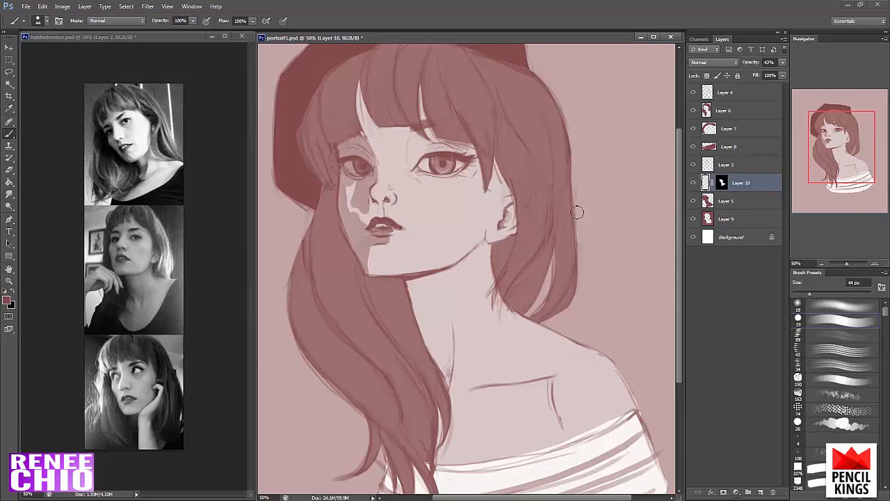
# Step: Paint another shadow stroke down the cheek and switch to a 65 px brush
pyautogui.moveTo(804, 295); pyautogui.dragTo(802, 294)
pyautogui.moveTo(380, 185)
pyautogui.mouseDown()
pyautogui.moveTo(377, 214)
pyautogui.moveTo(360, 187)
pyautogui.moveTo(348, 203)
pyautogui.moveTo(349, 177)
pyautogui.moveTo(363, 224)
pyautogui.moveTo(379, 215)
pyautogui.moveTo(368, 233)
pyautogui.moveTo(356, 224)
pyautogui.moveTo(360, 249)
pyautogui.moveTo(352, 246)
pyautogui.moveTo(363, 252)
pyautogui.moveTo(379, 255)
pyautogui.mouseUp()
pyautogui.click(827, 307)
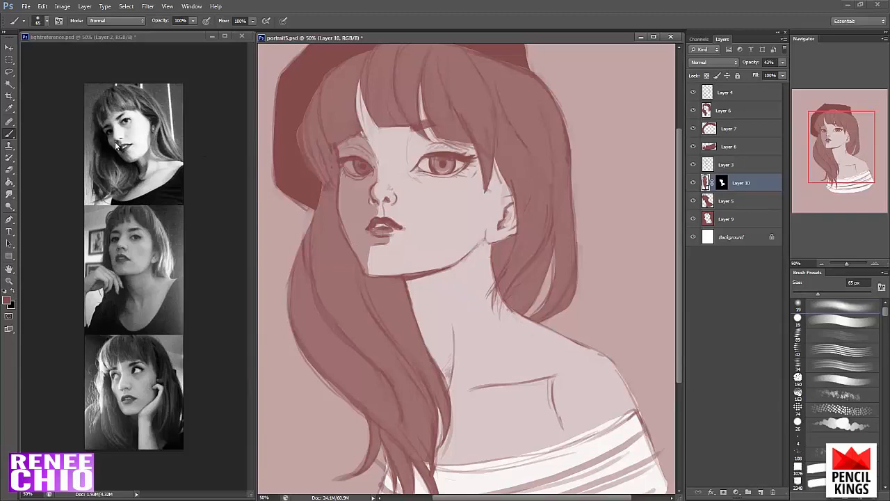
# Step: Zoom into the top reference photo's face to study how the shadows fall
pyautogui.click(124, 68)
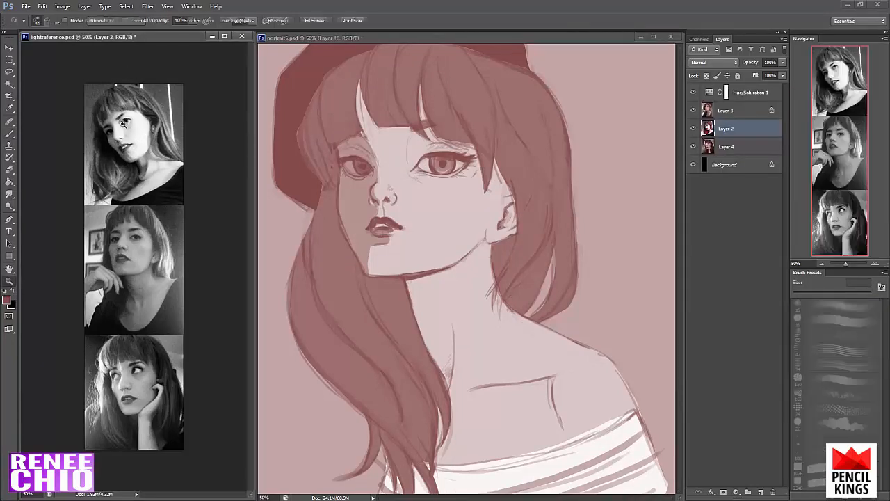
pyautogui.press('z')
pyautogui.click(123, 120)
pyautogui.click(116, 105)
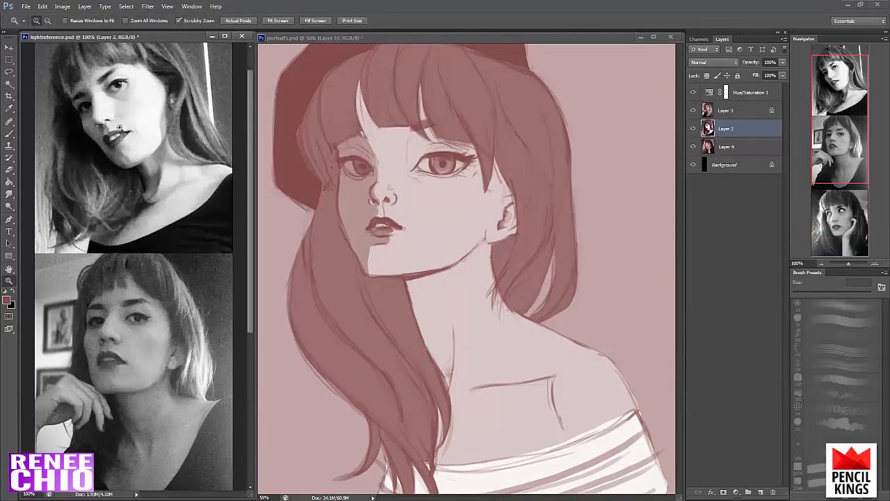
pyautogui.moveTo(120, 127); pyautogui.dragTo(132, 199)
pyautogui.click(107, 140)
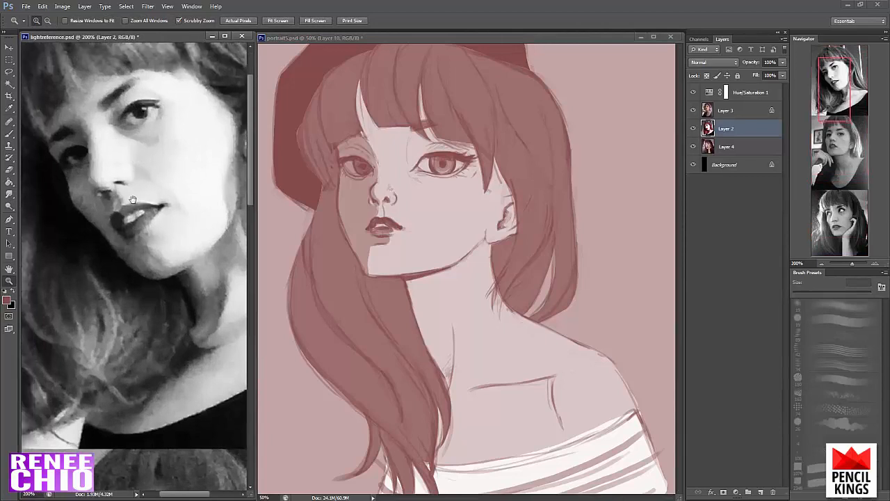
pyautogui.click(13, 48)
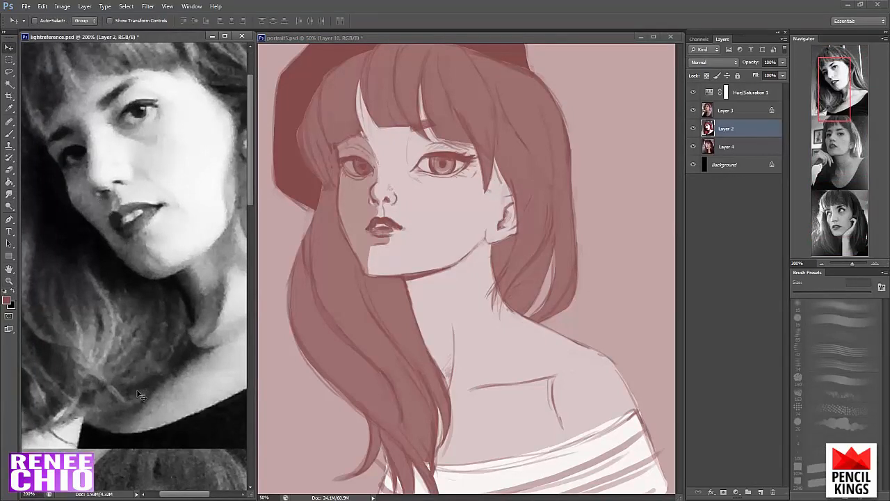
# Step: Paint soft shadows across the forehead, cheek and jaw with a 132 px brush, then erase some below the lower lip
pyautogui.click(425, 41)
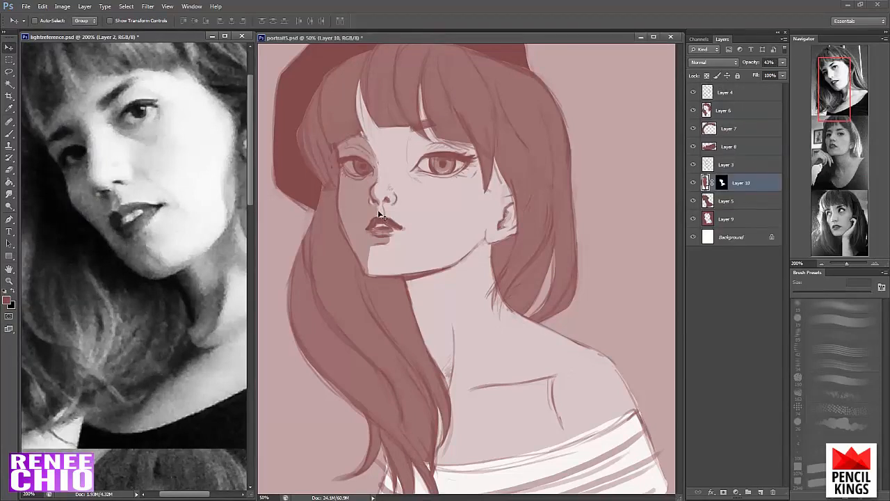
pyautogui.press('b')
pyautogui.click(814, 323)
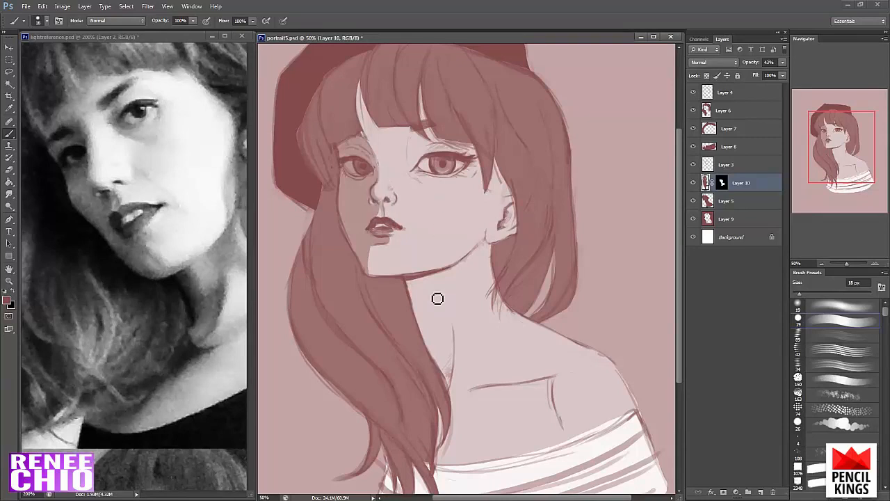
pyautogui.moveTo(800, 293); pyautogui.dragTo(809, 294)
pyautogui.moveTo(364, 138); pyautogui.dragTo(371, 146)
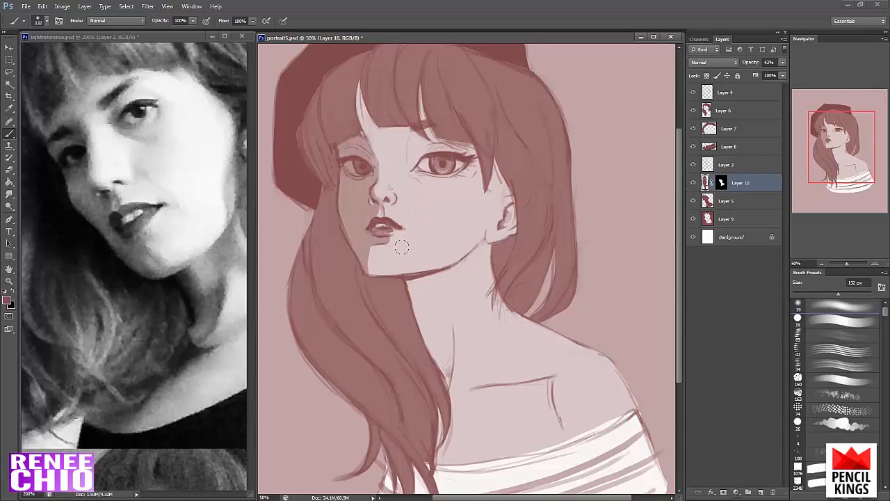
pyautogui.moveTo(372, 131); pyautogui.dragTo(350, 98)
pyautogui.moveTo(423, 119); pyautogui.dragTo(419, 87)
pyautogui.moveTo(360, 130)
pyautogui.mouseDown()
pyautogui.moveTo(365, 148)
pyautogui.moveTo(363, 139)
pyautogui.mouseUp()
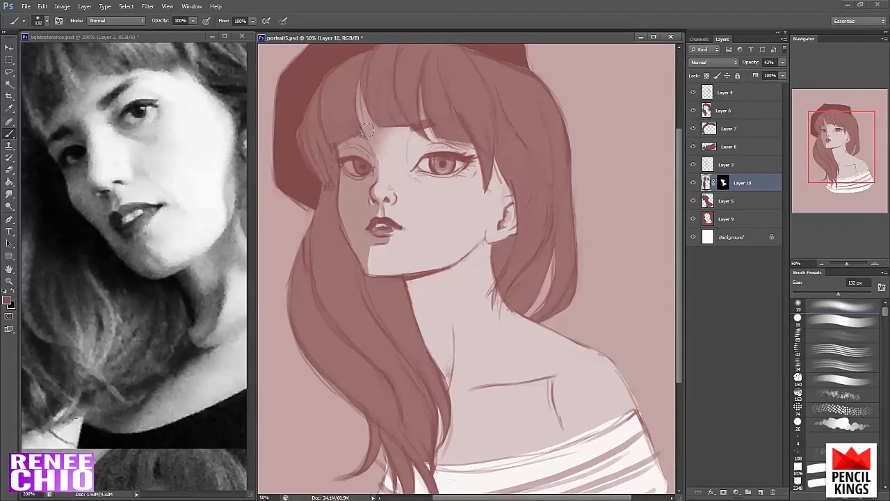
pyautogui.moveTo(333, 208); pyautogui.dragTo(344, 186)
pyautogui.moveTo(370, 244)
pyautogui.mouseDown()
pyautogui.moveTo(372, 272)
pyautogui.moveTo(396, 282)
pyautogui.moveTo(369, 276)
pyautogui.moveTo(391, 279)
pyautogui.moveTo(381, 254)
pyautogui.moveTo(387, 278)
pyautogui.moveTo(401, 280)
pyautogui.mouseUp()
pyautogui.press('e')
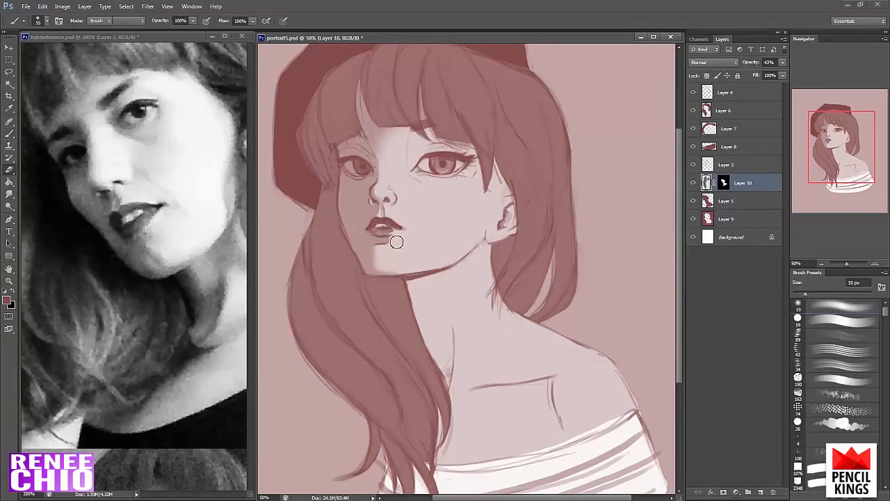
pyautogui.moveTo(392, 240); pyautogui.dragTo(395, 249)
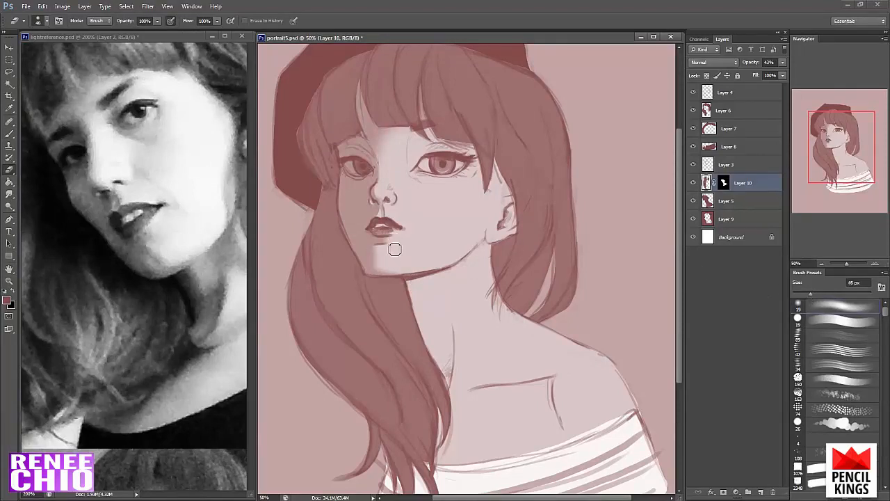
# Step: Switch back to the Brush tool at about 34 px
pyautogui.press('b')
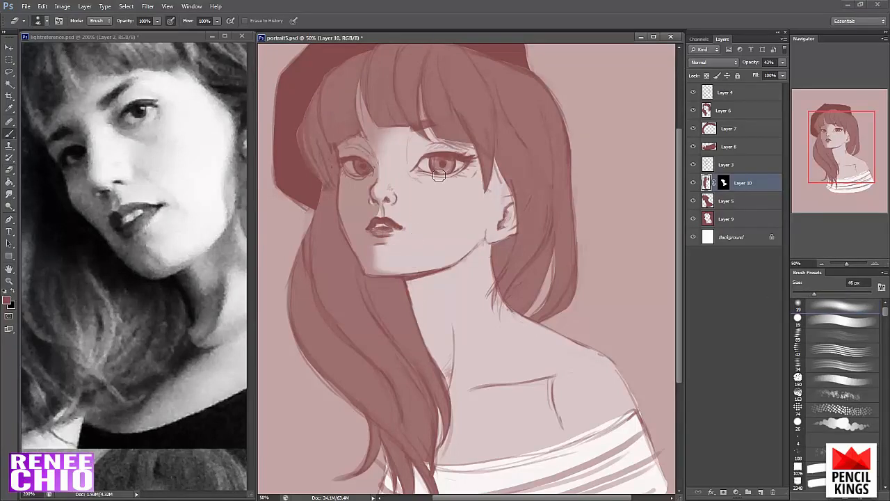
pyautogui.click(821, 317)
pyautogui.moveTo(814, 293); pyautogui.dragTo(806, 296)
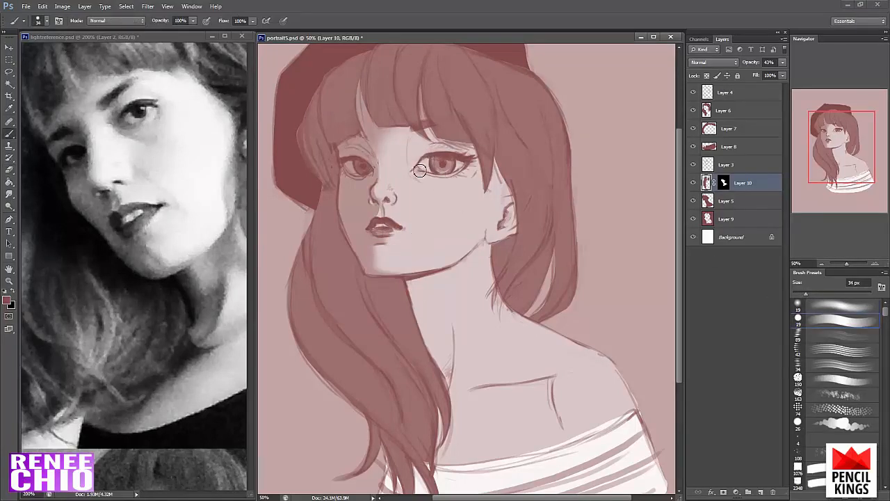